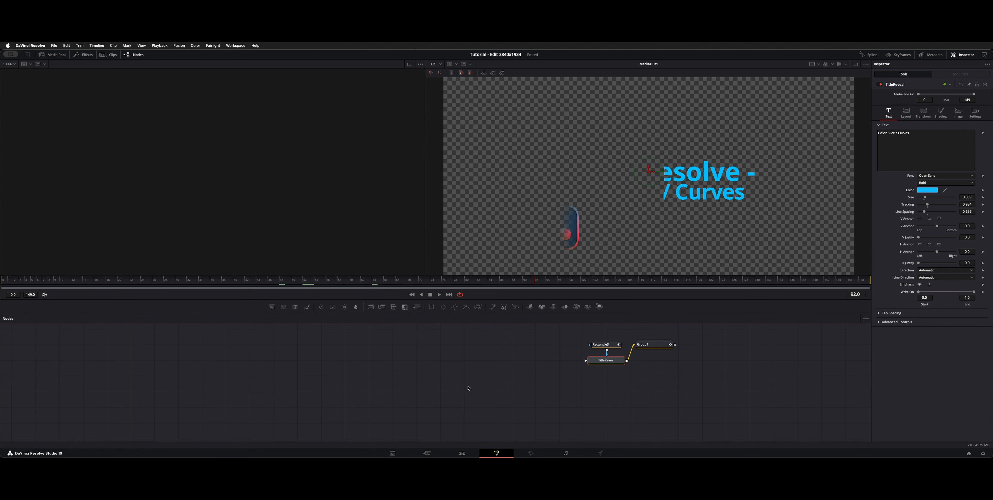
# Leave the Fusion composition and return to the Edit page timeline.
pyautogui.click(468, 389)
pyautogui.hotkey('shift', '4')
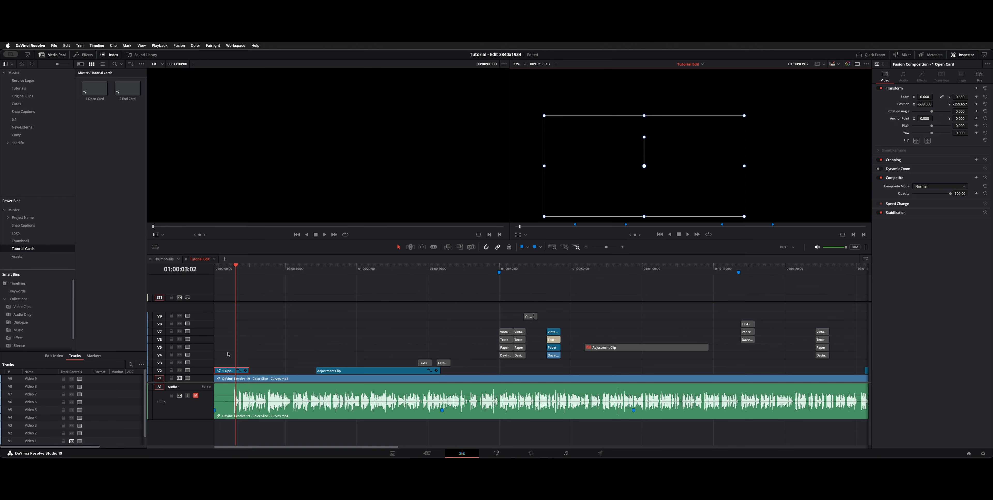
pyautogui.click(260, 349)
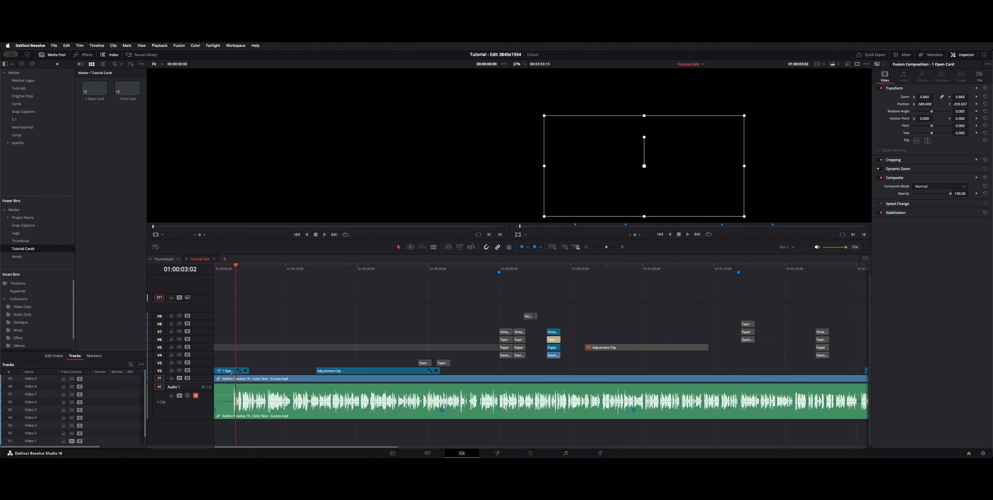
pyautogui.click(283, 357)
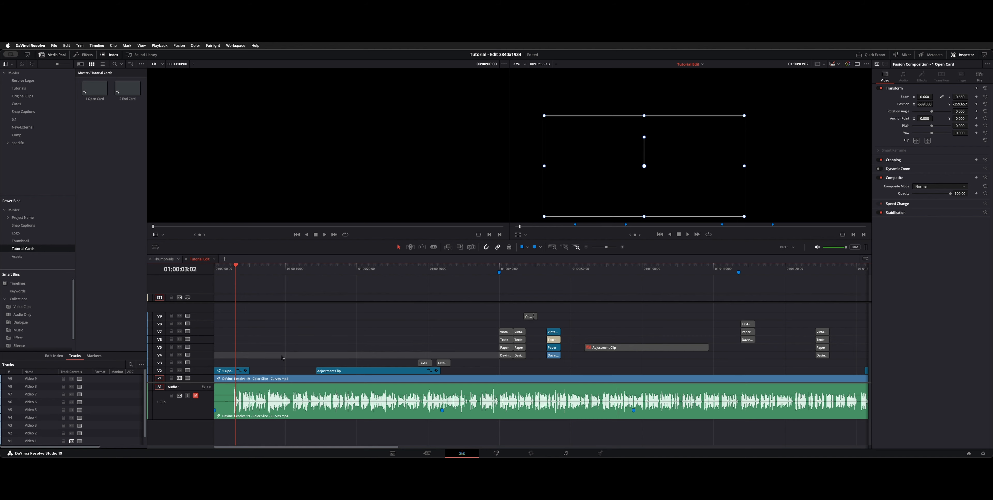
# Show the timeline index on its own in place of the Media Pool and display its track list.
pyautogui.click(114, 55)
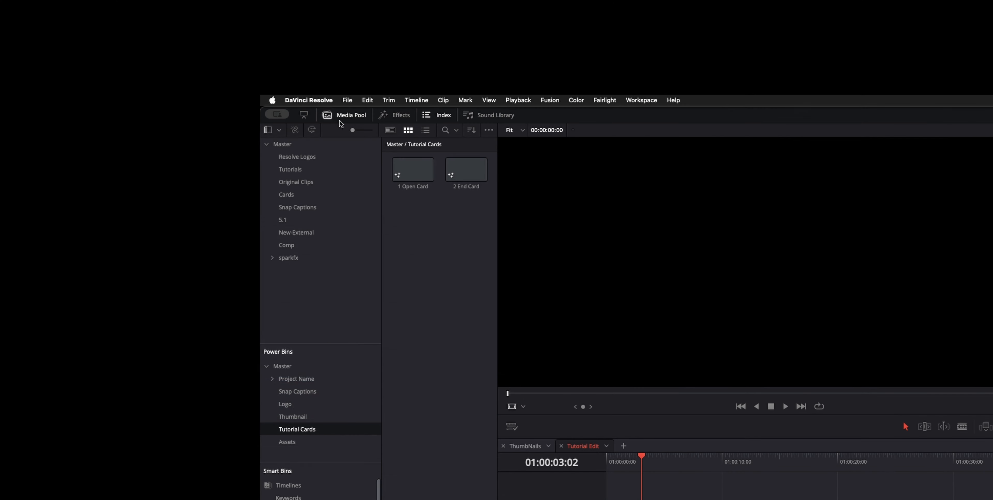
pyautogui.click(437, 115)
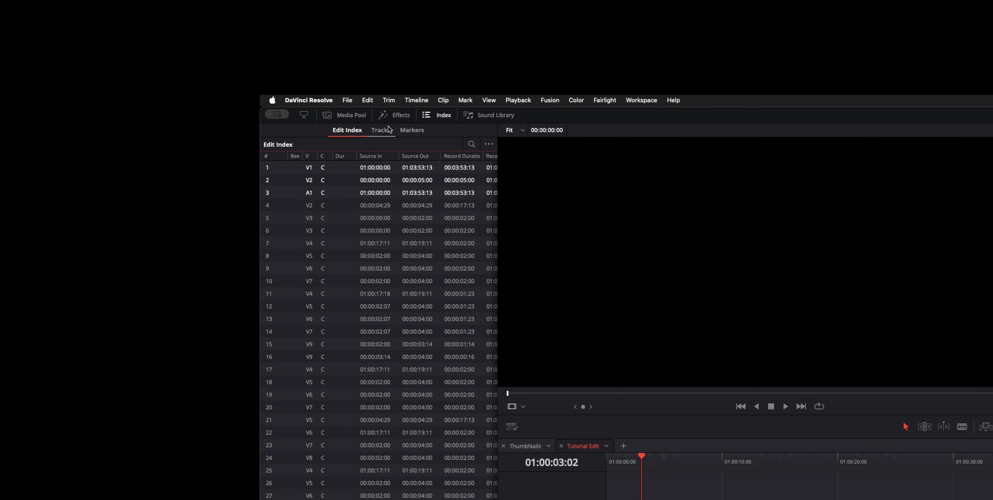
pyautogui.click(410, 130)
pyautogui.click(381, 130)
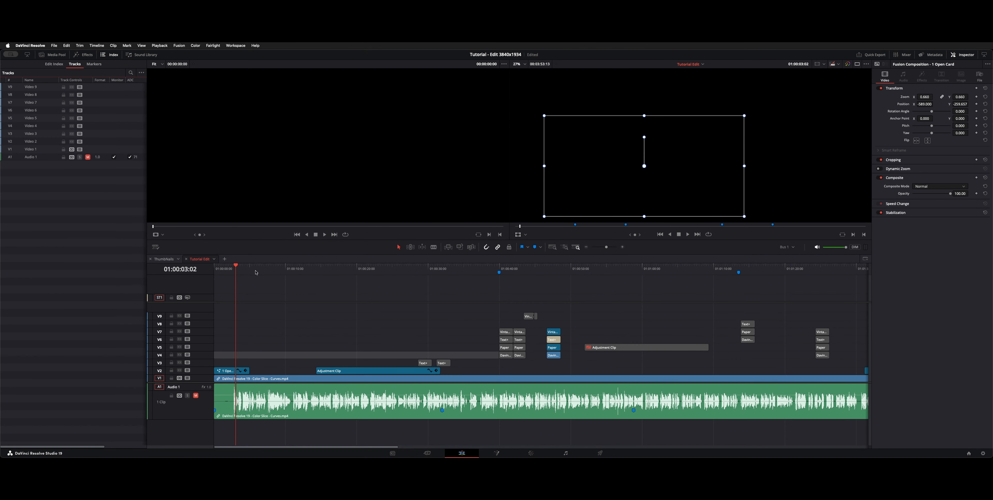
# Try toggling auto track selection on and off across the video tracks in the track list, from Video 9 down to Video 1.
pyautogui.click(256, 270)
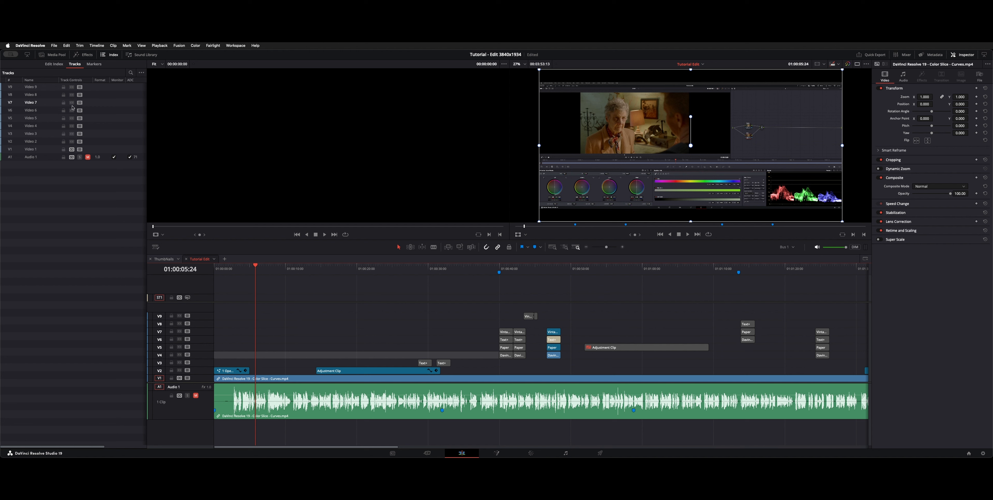
pyautogui.moveTo(72, 88); pyautogui.dragTo(73, 145)
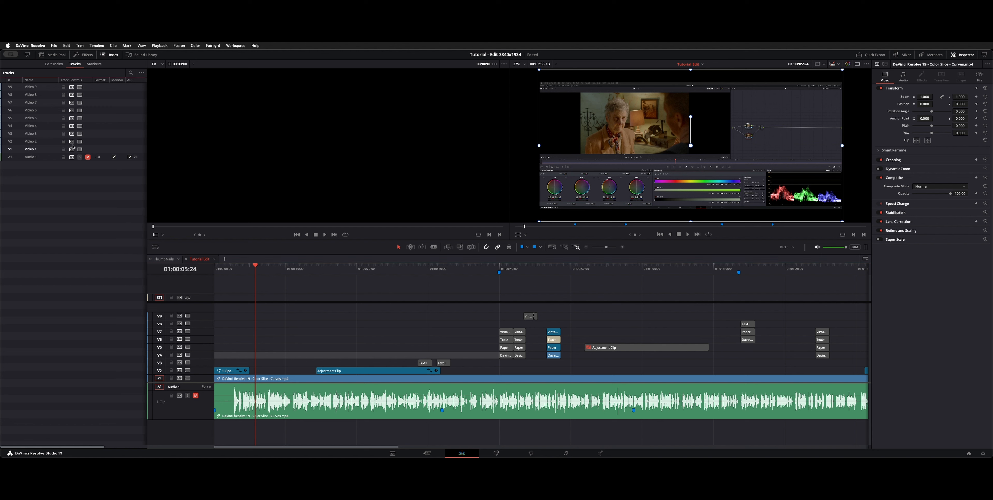
pyautogui.moveTo(73, 87); pyautogui.dragTo(72, 158)
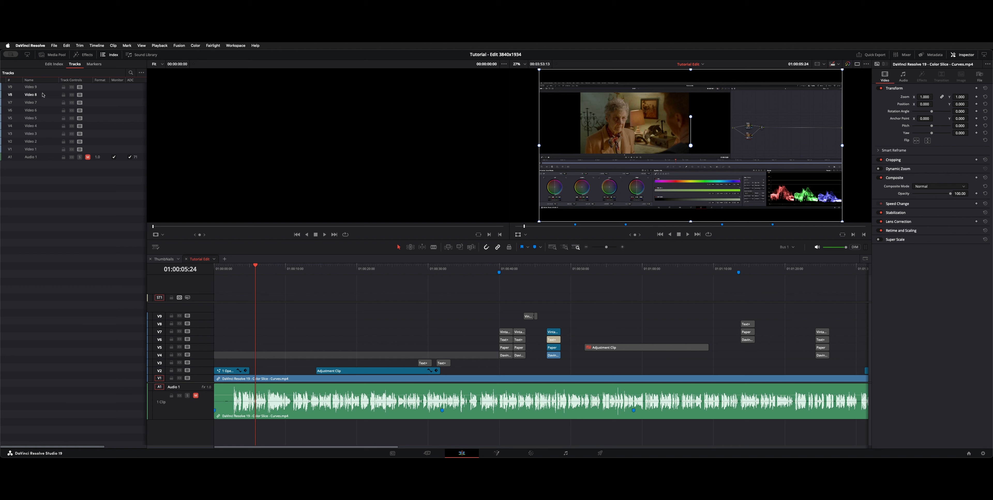
pyautogui.click(38, 133)
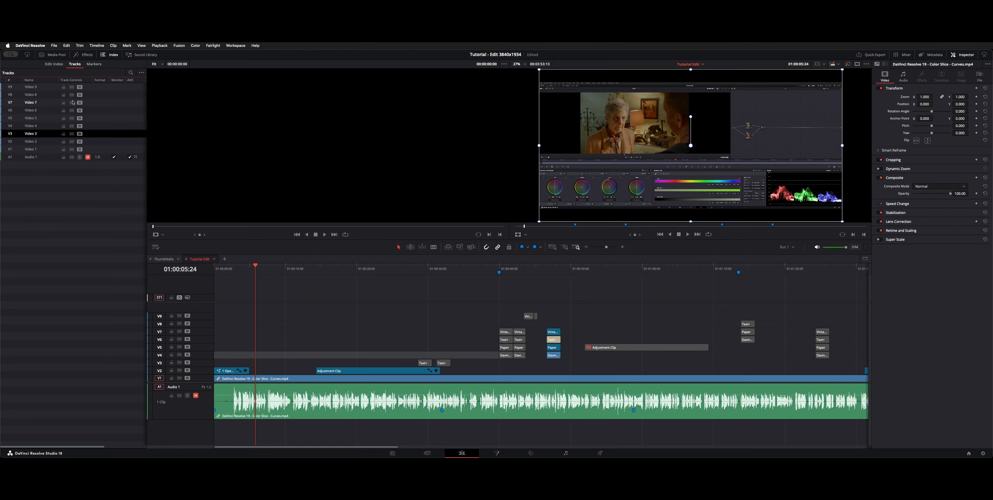
pyautogui.click(72, 149)
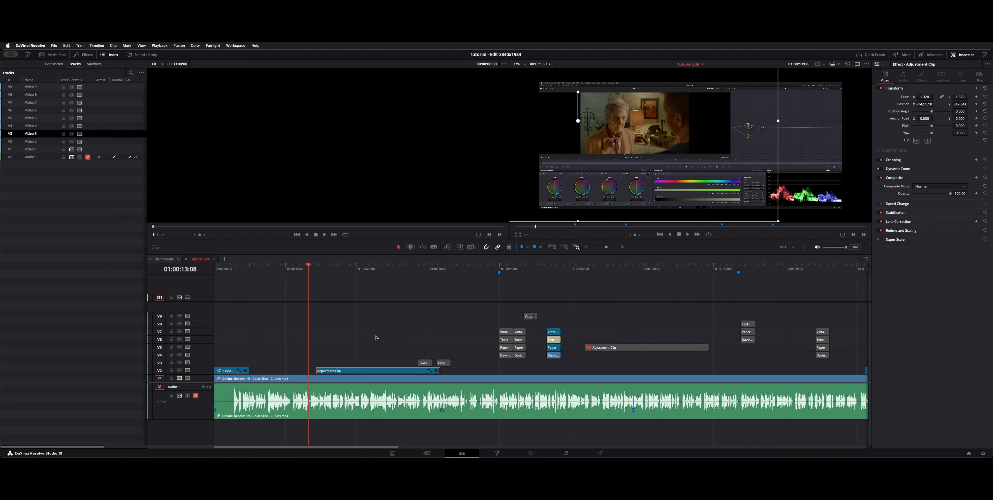
# Reposition the framing of the Video 2 adjustment clip at 01:00:19:05 to about X -144, Y 16.
pyautogui.moveTo(374, 270); pyautogui.dragTo(351, 271)
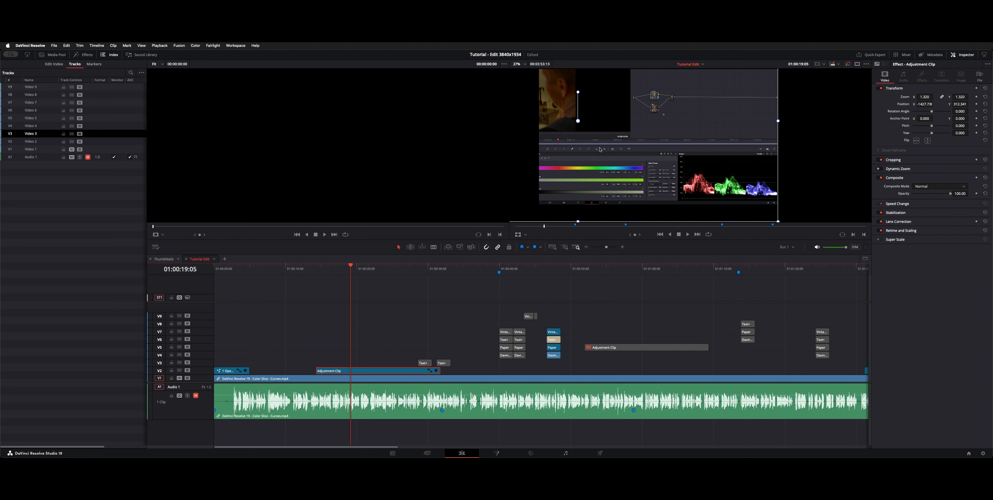
pyautogui.moveTo(629, 136); pyautogui.dragTo(702, 140)
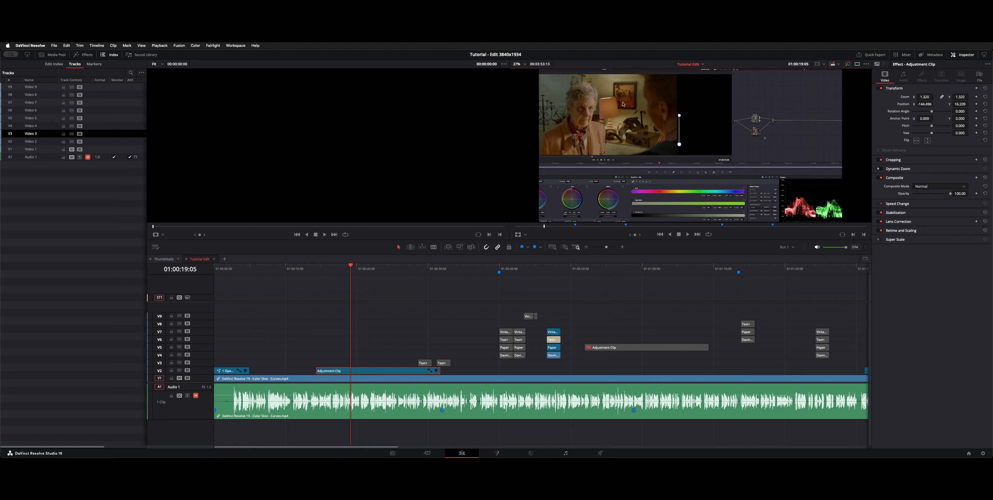
pyautogui.moveTo(351, 273); pyautogui.dragTo(338, 270)
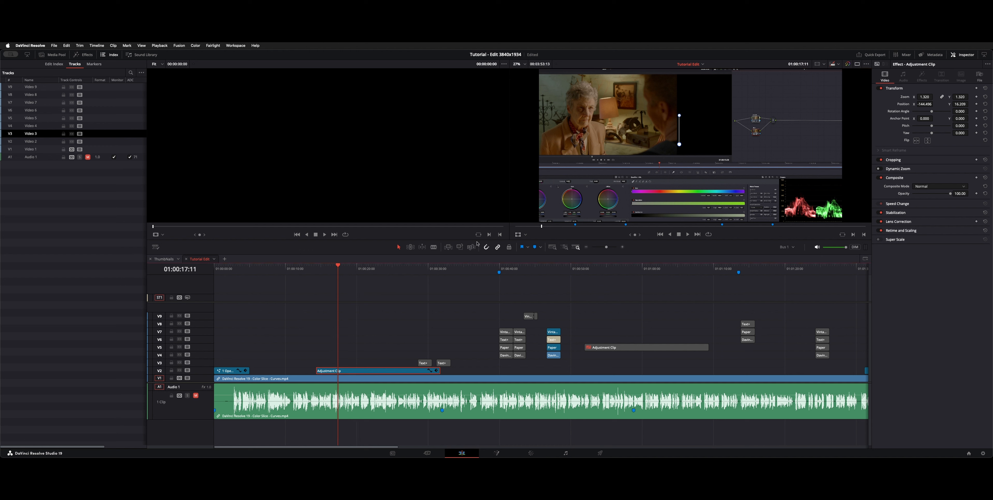
# Keyframe the adjustment clip's transform at 01:00:26:02, shift its framing to about X -740, Y 248, and scrub through the animated move.
pyautogui.click(401, 270)
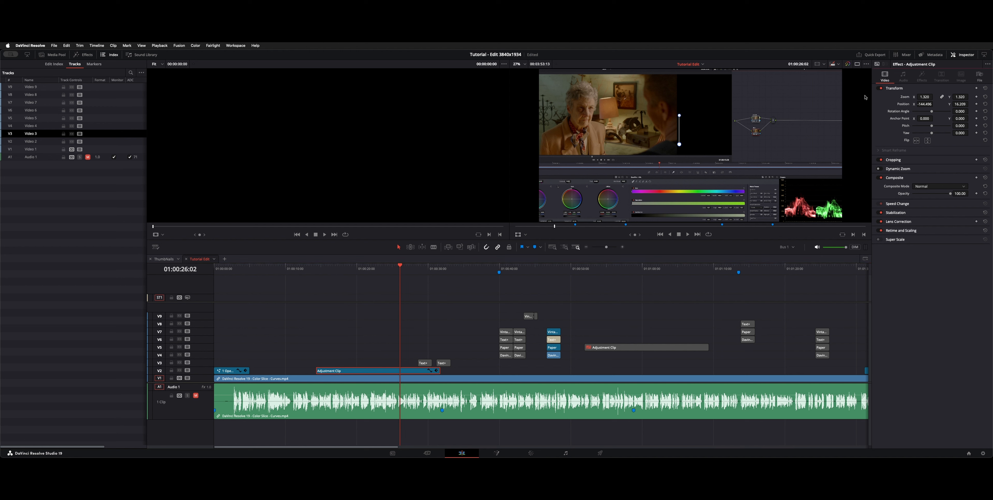
pyautogui.click(977, 88)
pyautogui.moveTo(782, 135); pyautogui.dragTo(737, 118)
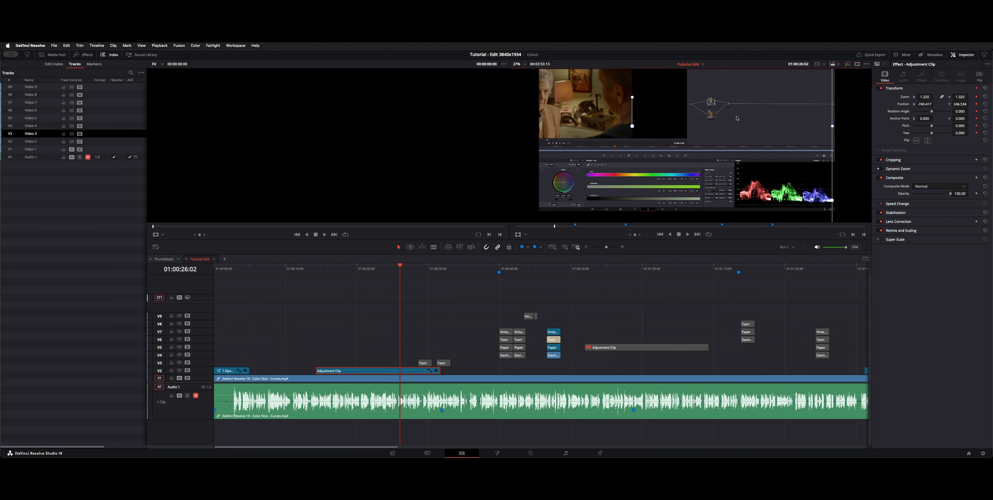
pyautogui.click(313, 269)
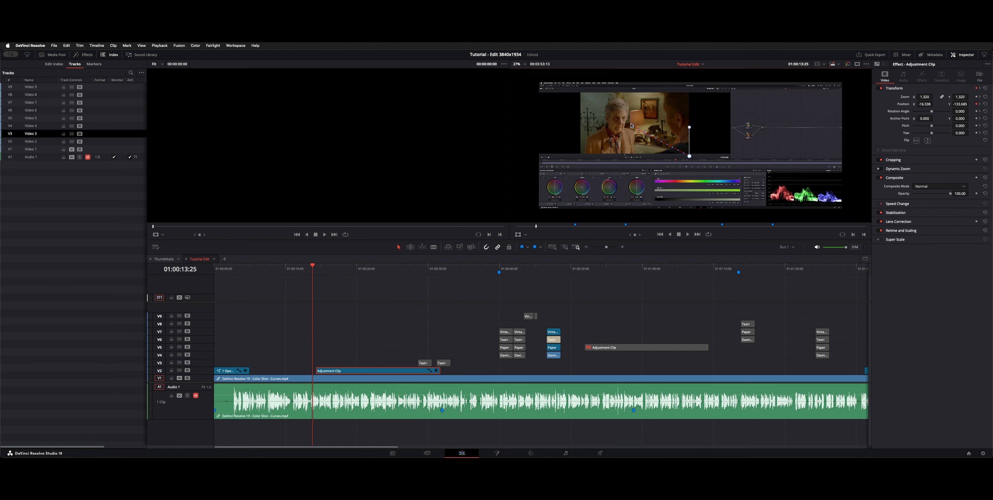
pyautogui.moveTo(312, 269); pyautogui.dragTo(339, 270)
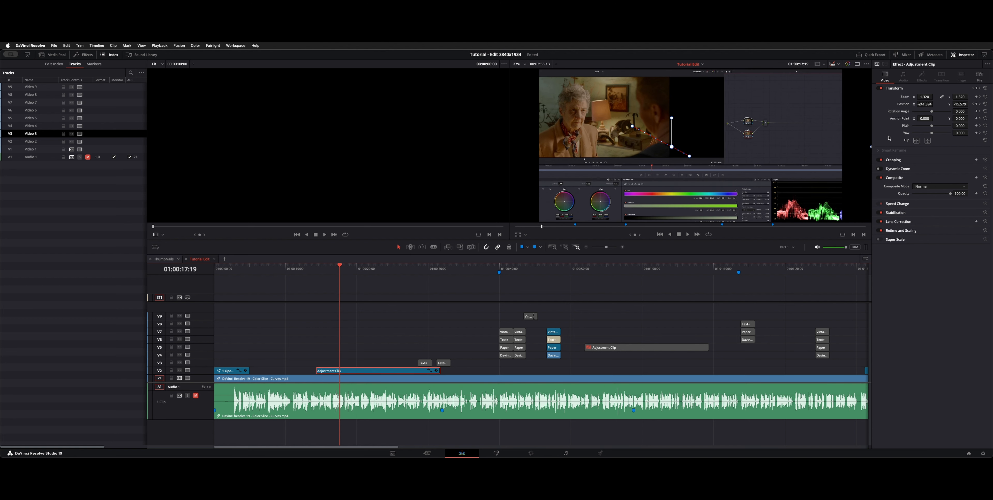
# Reset the adjustment clip's transform, zoom it to 1.545, and reposition its framing to about X -124, Y 486.
pyautogui.click(985, 88)
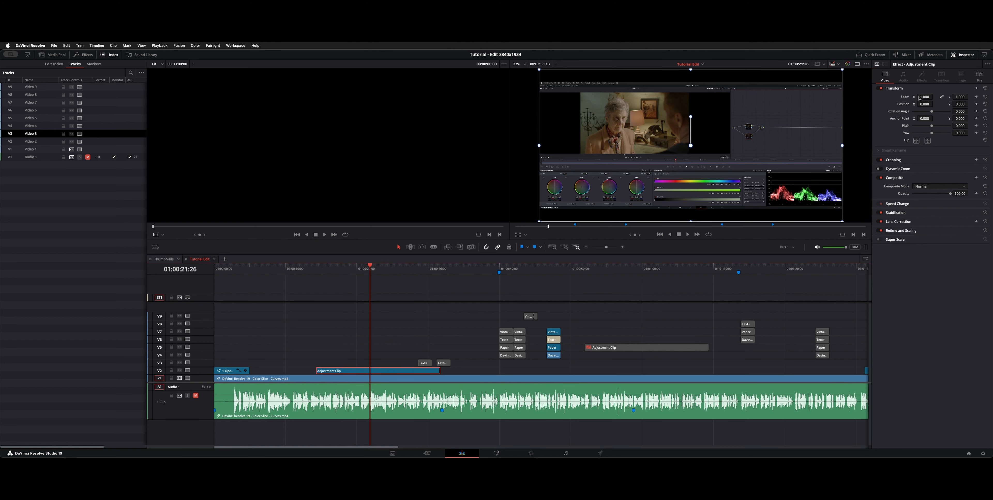
pyautogui.moveTo(925, 96); pyautogui.dragTo(945, 97)
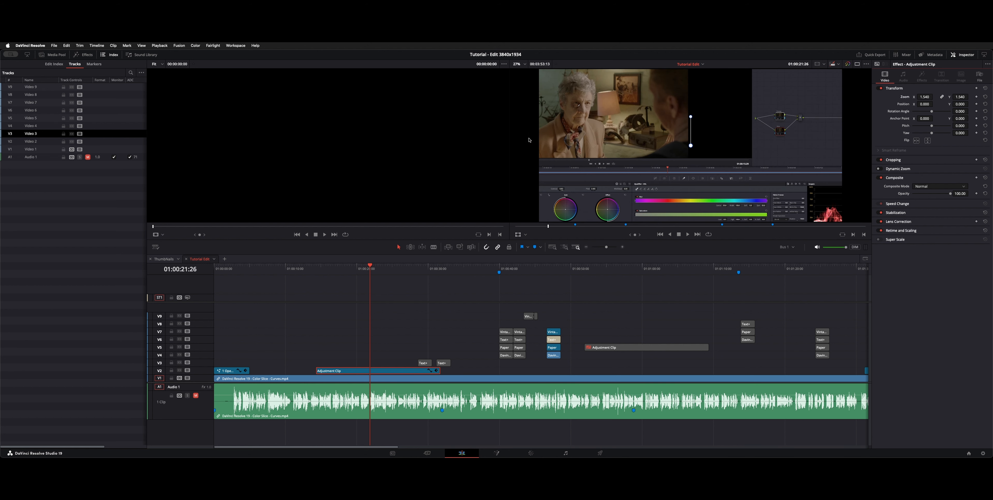
pyautogui.moveTo(529, 140); pyautogui.dragTo(628, 124)
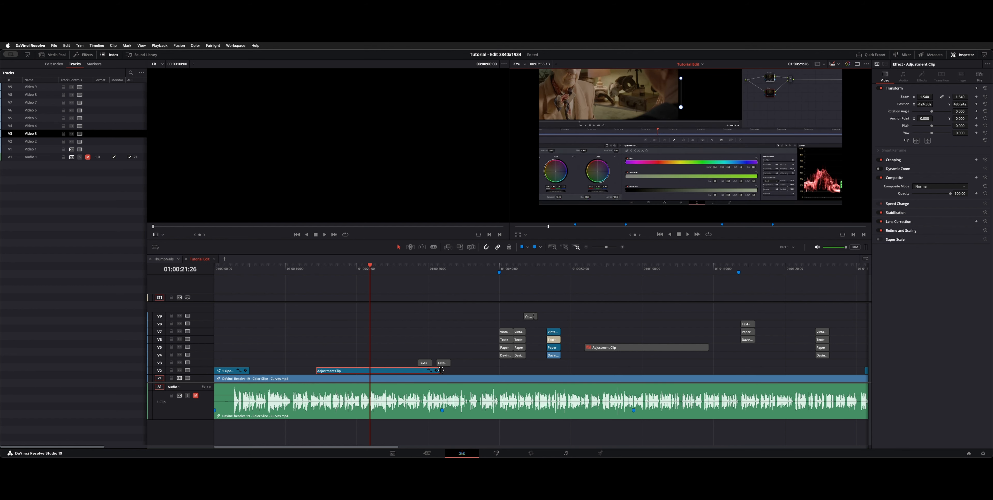
# Trim the end of the Video 2 adjustment clip back to about the 27-second mark and inspect its animation curve view.
pyautogui.moveTo(439, 370); pyautogui.dragTo(405, 371)
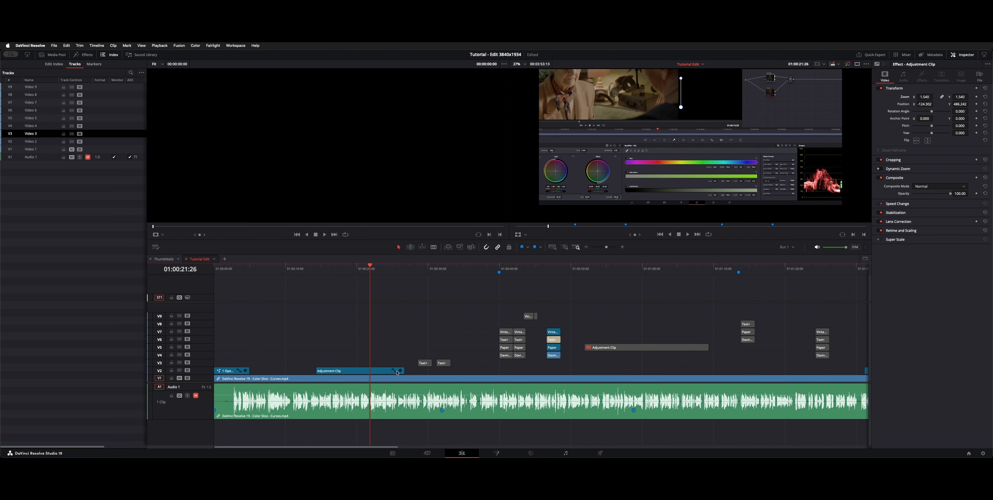
pyautogui.hotkey('shift', 'c')
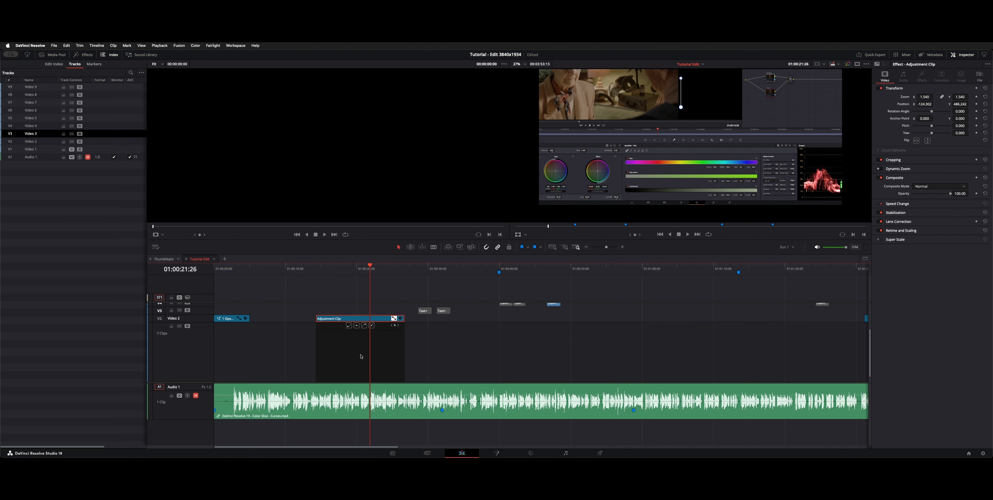
pyautogui.hotkey('shift', 'c')
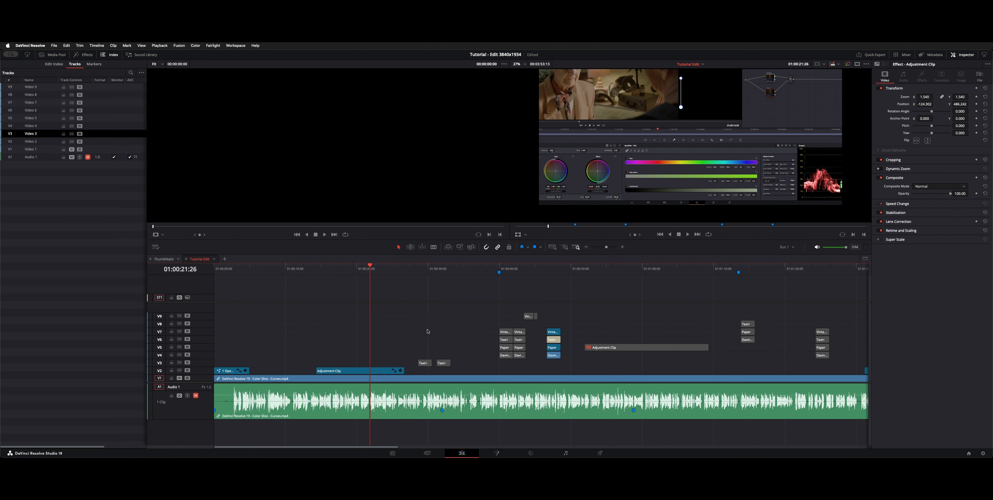
# Preview the first Text+ caption on Video 3 and enable the four stacked Color Slice title card clips at 01:00:40:16.
pyautogui.click(426, 312)
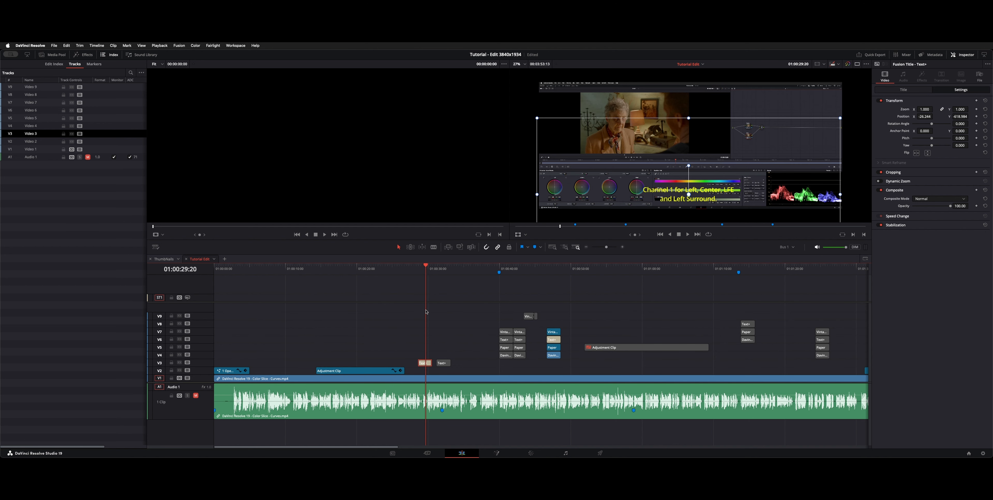
pyautogui.click(482, 319)
pyautogui.click(503, 269)
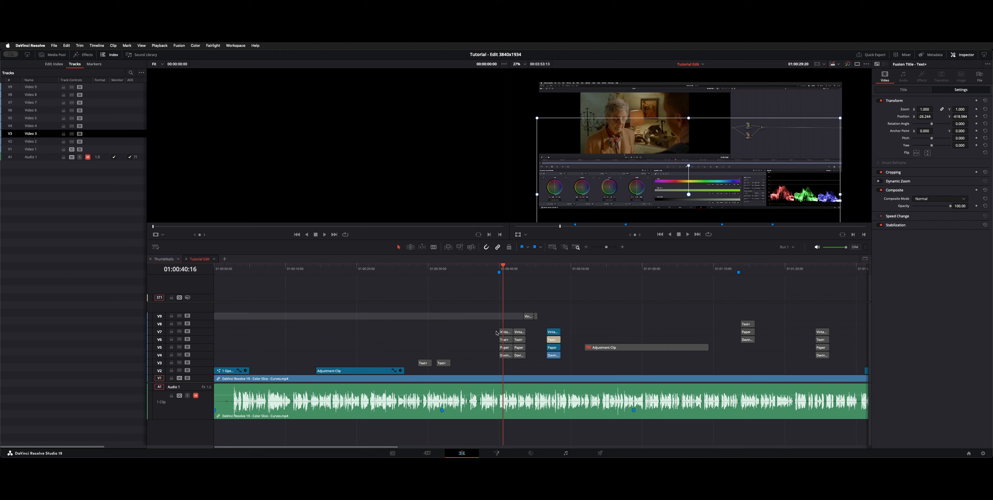
pyautogui.moveTo(484, 327); pyautogui.dragTo(508, 363)
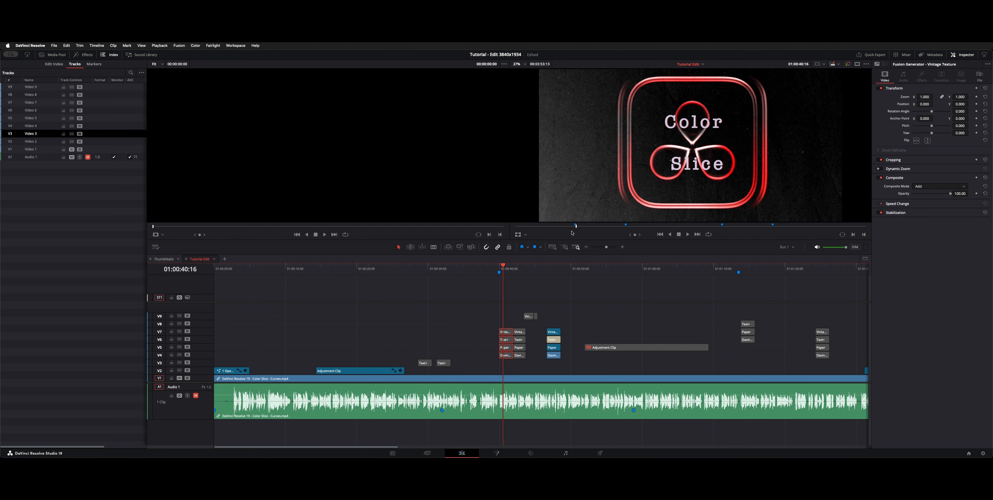
pyautogui.press('d')
# Open the title settings of the Color Slice card's Text+ clip and select its text for editing.
pyautogui.click(505, 339)
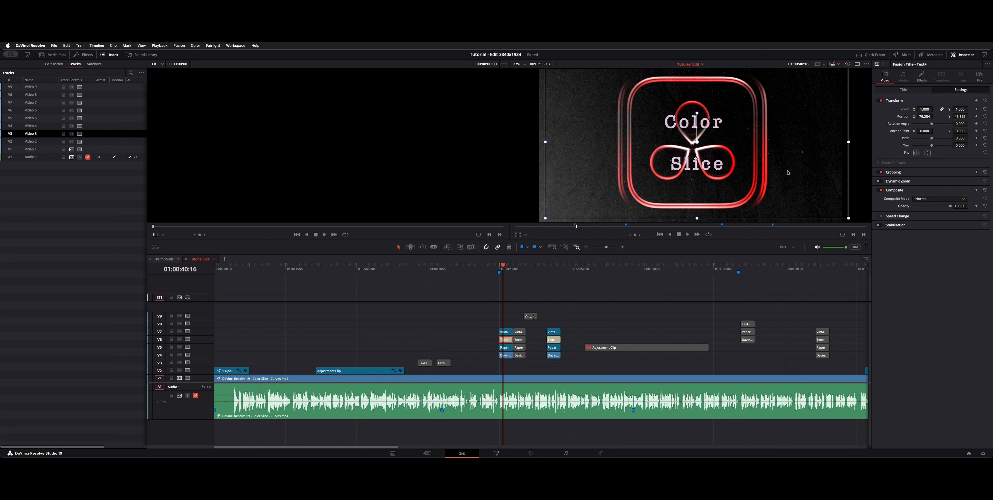
pyautogui.click(893, 89)
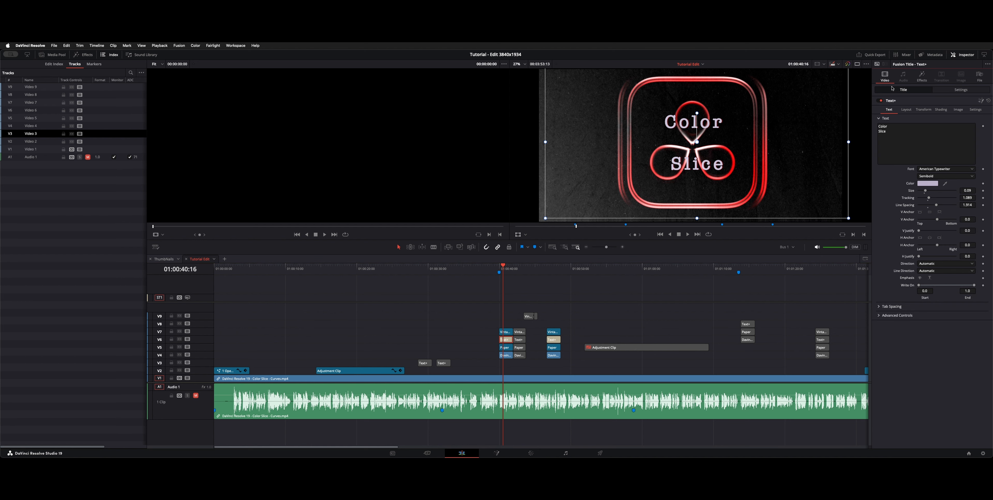
pyautogui.moveTo(892, 139); pyautogui.dragTo(847, 46)
# Duplicate the four-clip Color Slice title card stack just ahead of the original and delete the copy.
pyautogui.click(505, 332)
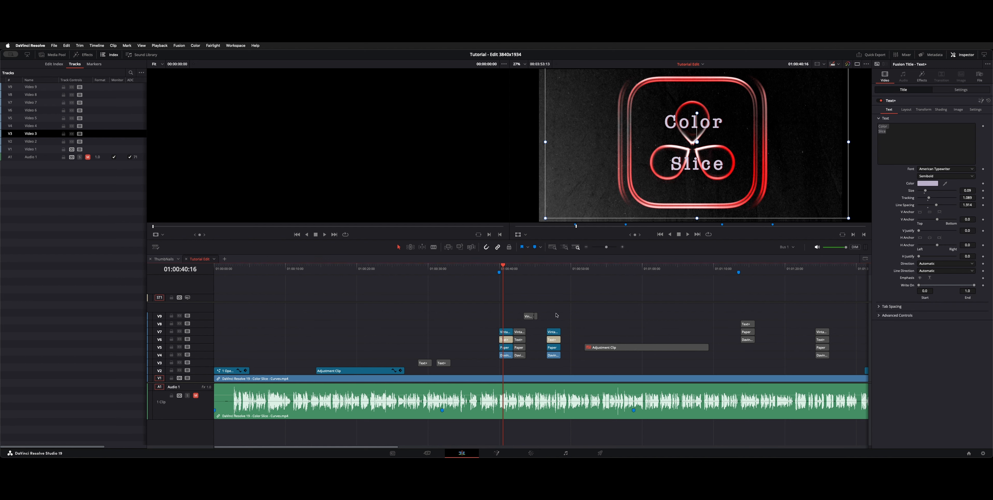
pyautogui.moveTo(481, 311); pyautogui.dragTo(479, 353)
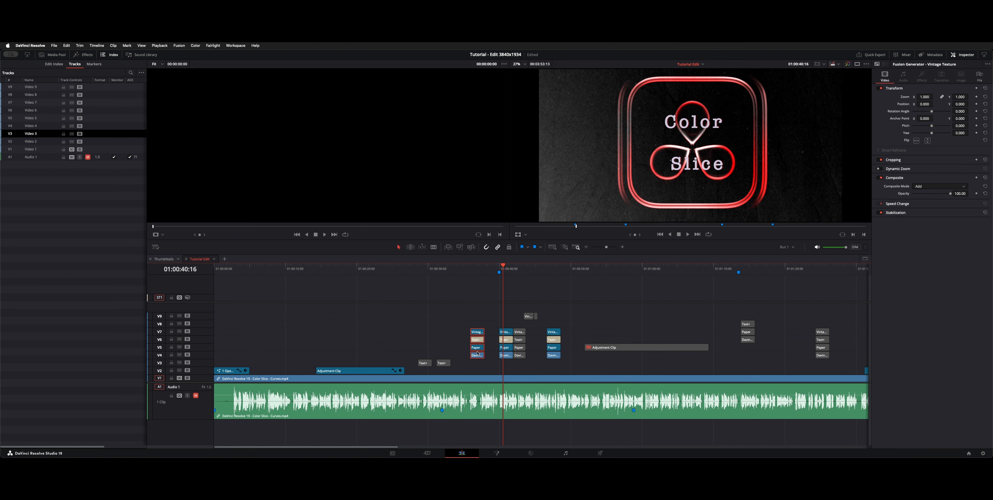
pyautogui.press('BackSpace')
# Move the adjustment clip from Video 5 down to Video 2.
pyautogui.press('super+minus')
pyautogui.click(443, 349)
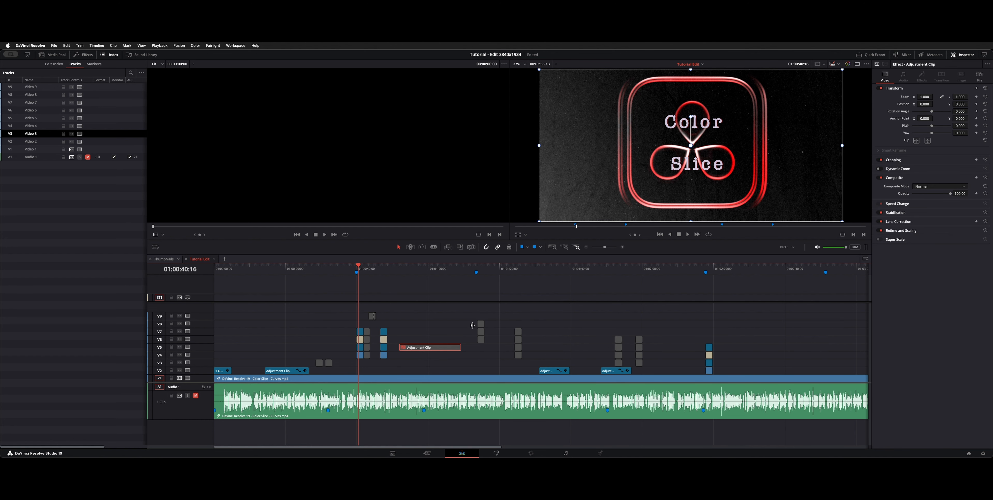
pyautogui.click(439, 348)
pyautogui.hotkey('alt', 'Up')
pyautogui.hotkey('alt', 'Down')
pyautogui.hotkey('alt', 'Down')
pyautogui.hotkey('alt', 'Down')
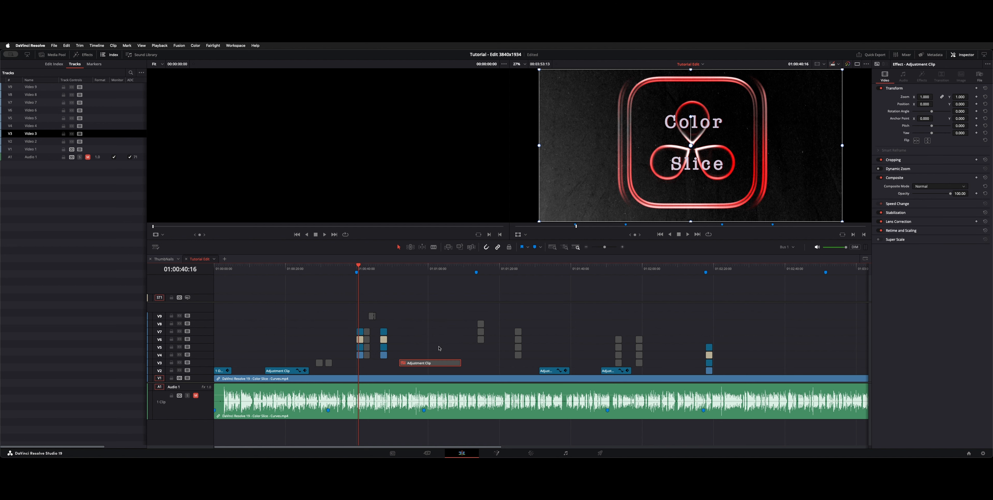
pyautogui.hotkey('alt', 'Down')
pyautogui.hotkey('alt', 'Up')
pyautogui.hotkey('alt', 'Down')
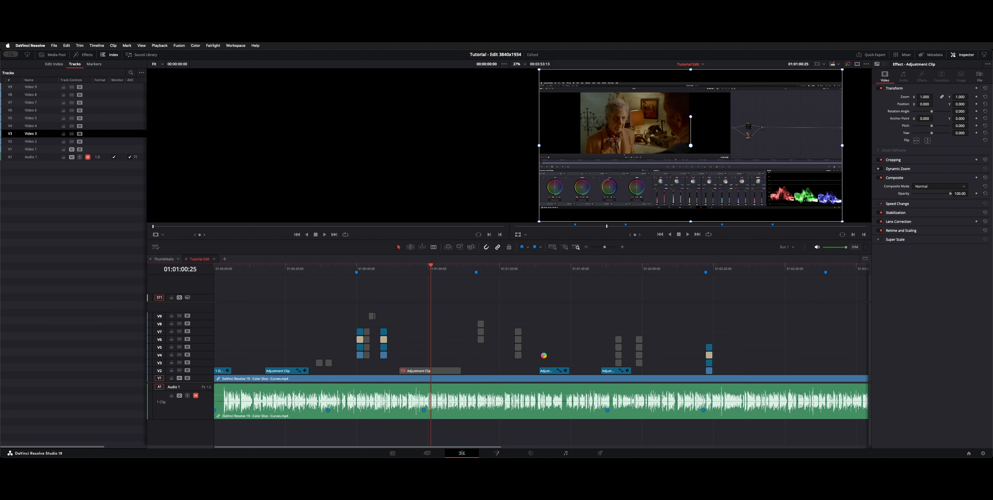
# Enable the Multicam Selector Call Out title on Video 2 at 01:03:13:17 and preview it at 01:03:14:13.
pyautogui.hscroll(10, 600, 305)
pyautogui.click(585, 270)
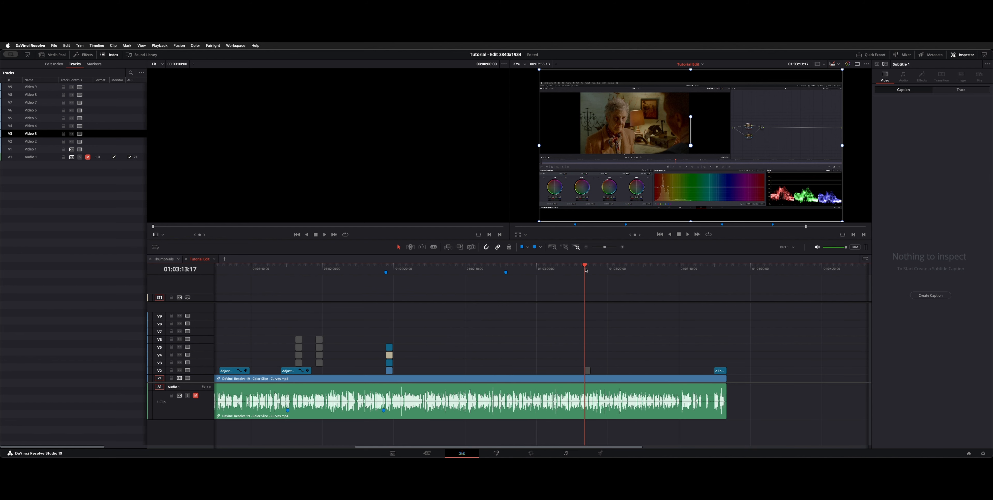
pyautogui.scroll(4, 586, 270)
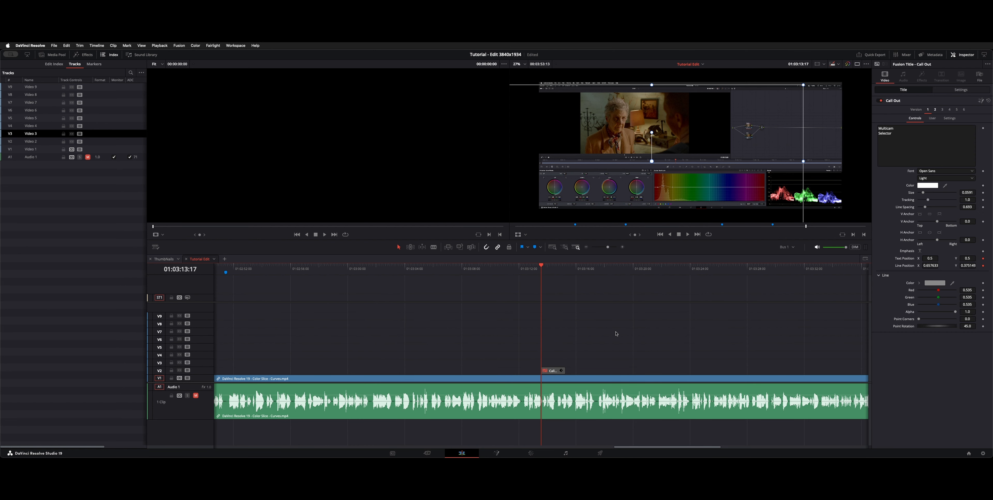
pyautogui.scroll(5, 616, 334)
pyautogui.click(554, 341)
pyautogui.click(553, 268)
pyautogui.press('d')
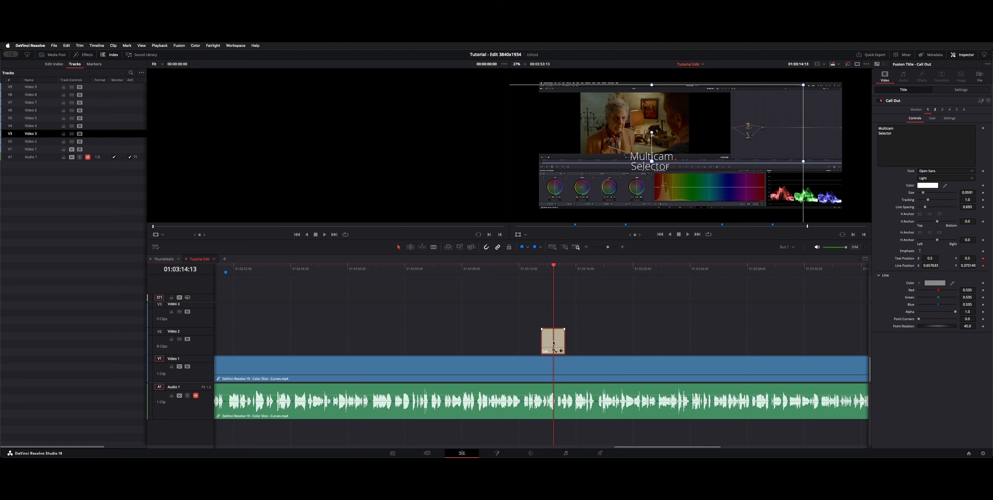
# Preview the Multicam Selector callout at 01:03:14:23 and move it rightward and slightly up within the frame.
pyautogui.moveTo(559, 272)
pyautogui.mouseDown()
pyautogui.moveTo(527, 272)
pyautogui.moveTo(559, 273)
pyautogui.mouseUp()
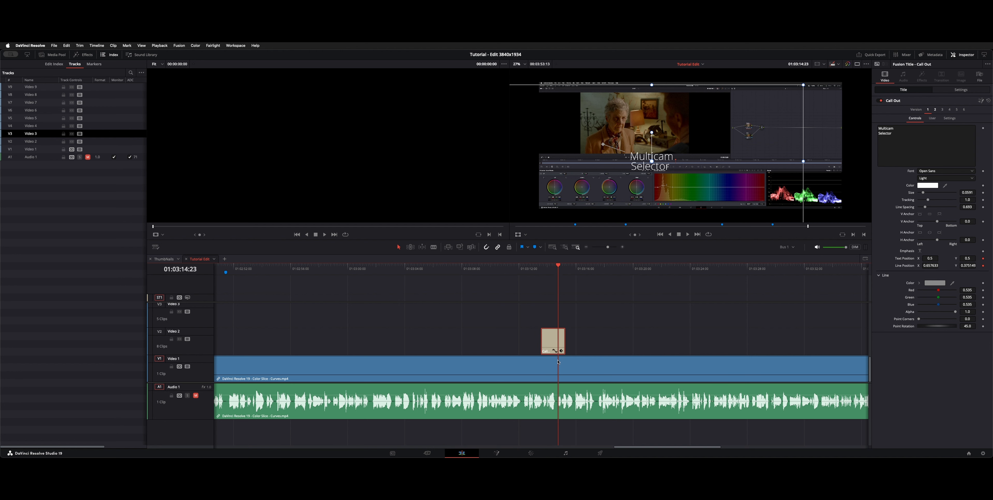
pyautogui.moveTo(633, 161); pyautogui.dragTo(708, 153)
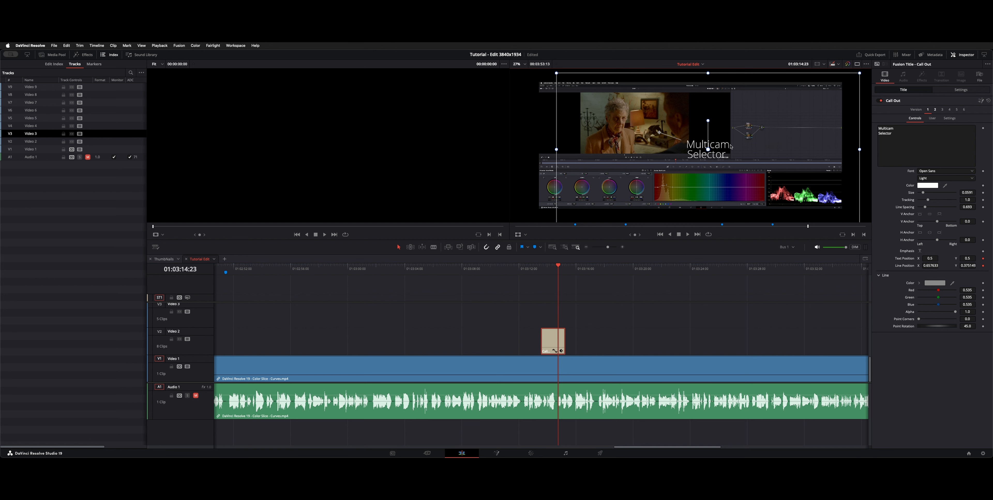
pyautogui.click(501, 337)
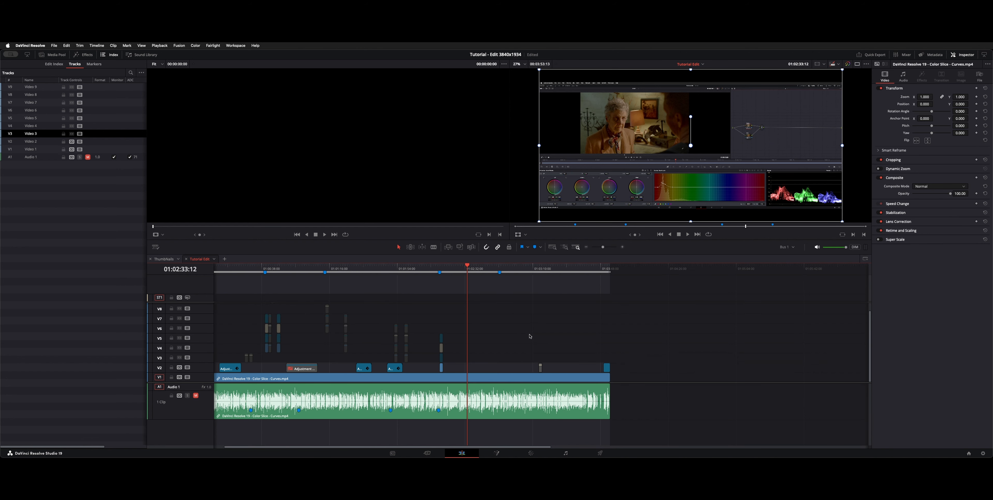
pyautogui.click(80, 45)
pyautogui.moveTo(64, 45)
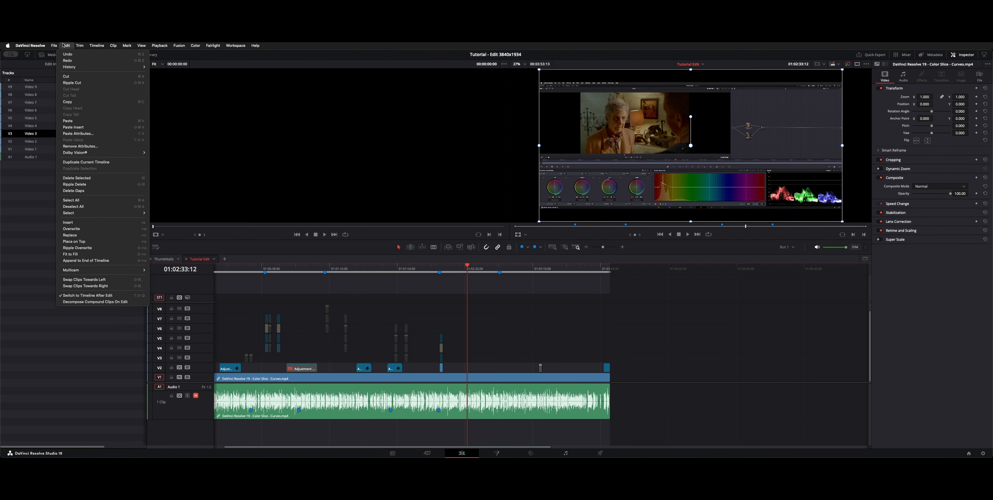
pyautogui.click(208, 411)
pyautogui.click(186, 407)
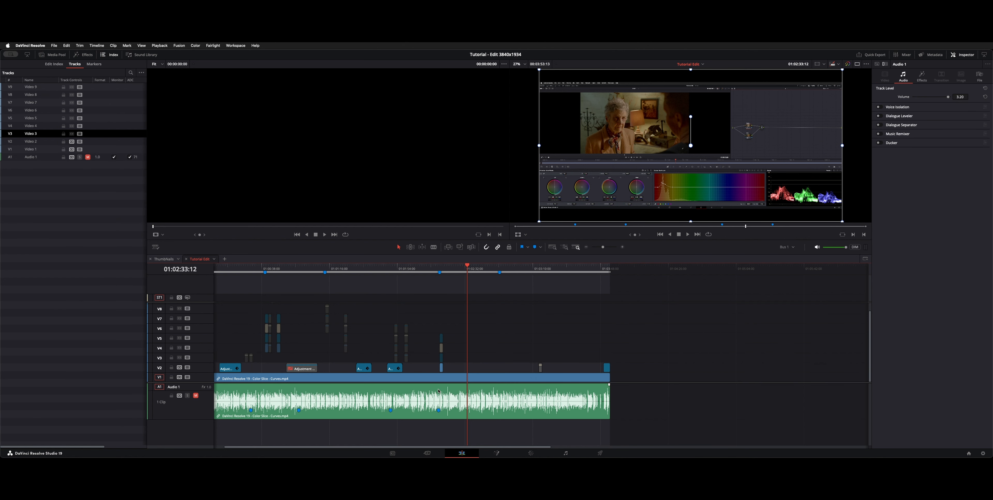
# Split the screen recording's video and audio at 01:02:33:06, at the start of the pause in speech.
pyautogui.hscroll(-2, 439, 391)
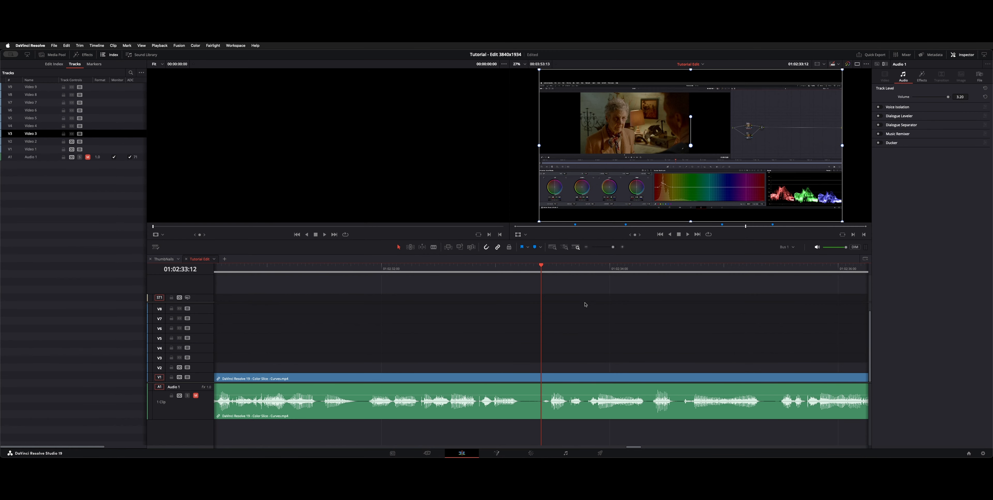
pyautogui.moveTo(542, 273); pyautogui.dragTo(518, 269)
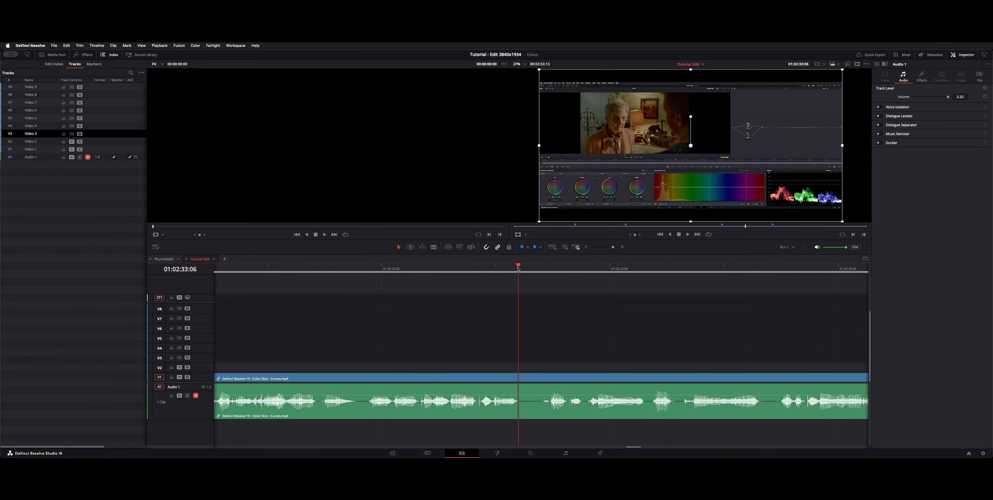
pyautogui.press('super+b')
# Try to ripple-trim the start of the section after the new cut to 01:02:33:11, and undo the trim.
pyautogui.click(522, 269)
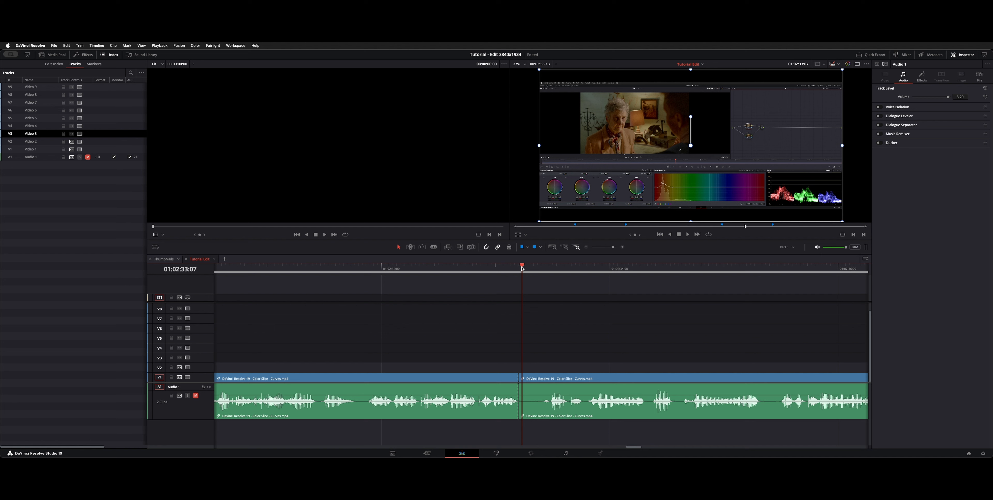
pyautogui.moveTo(523, 269); pyautogui.dragTo(538, 270)
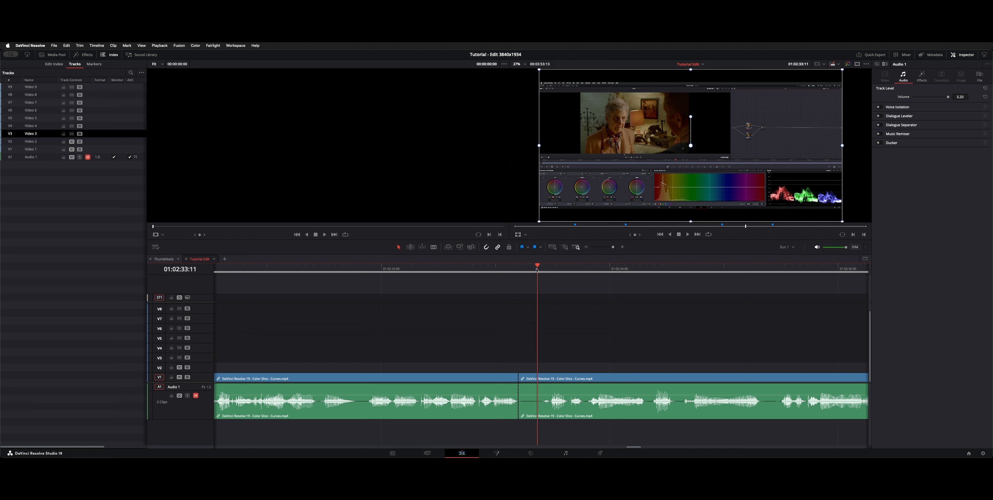
pyautogui.press('super+shift+bracketleft')
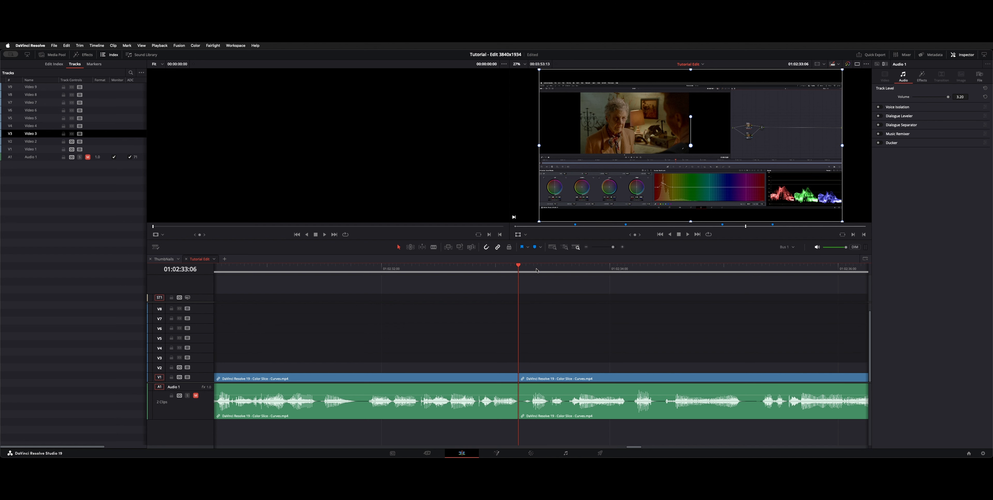
pyautogui.press('super+z')
# Examine the commands assigned to the 1, 2 and 3 keys in the keyboard customization, and close it.
pyautogui.press('super+alt+k')
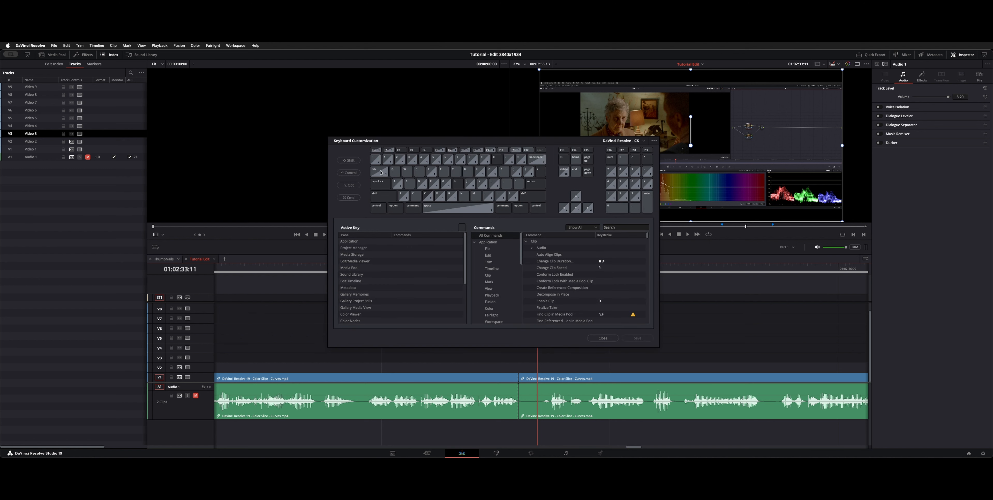
pyautogui.click(31, 46)
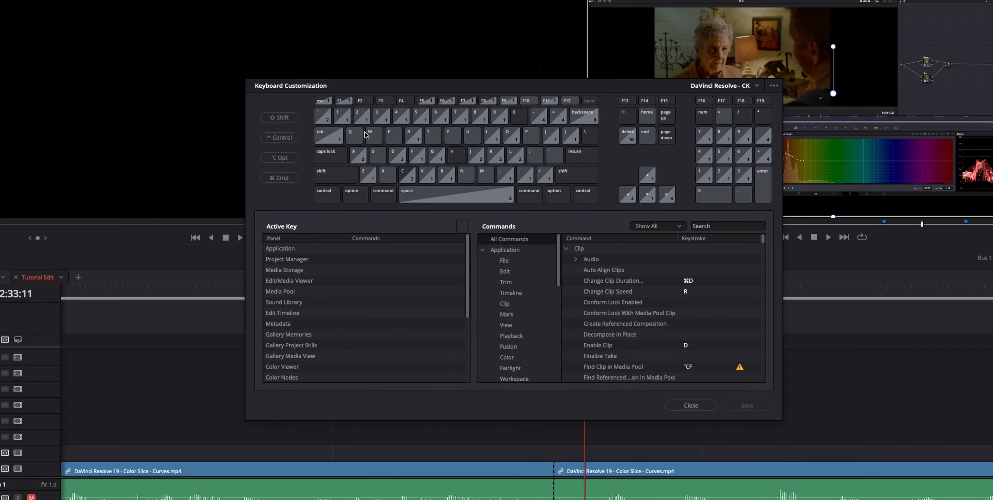
pyautogui.click(341, 120)
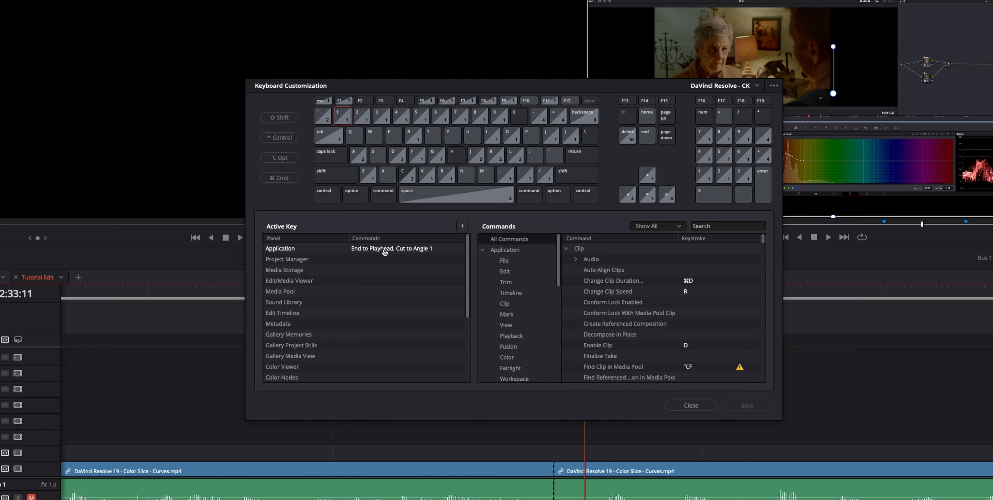
pyautogui.click(362, 123)
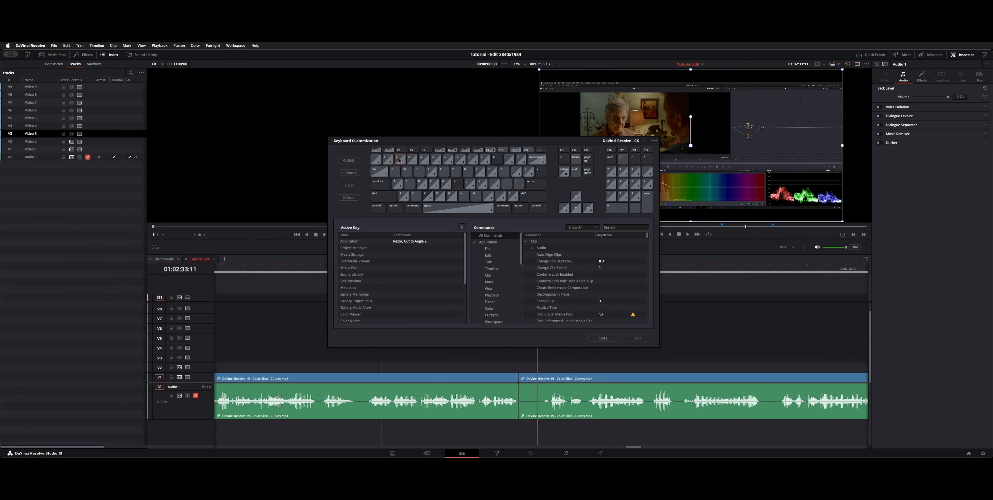
pyautogui.click(400, 160)
pyautogui.click(412, 160)
pyautogui.click(602, 338)
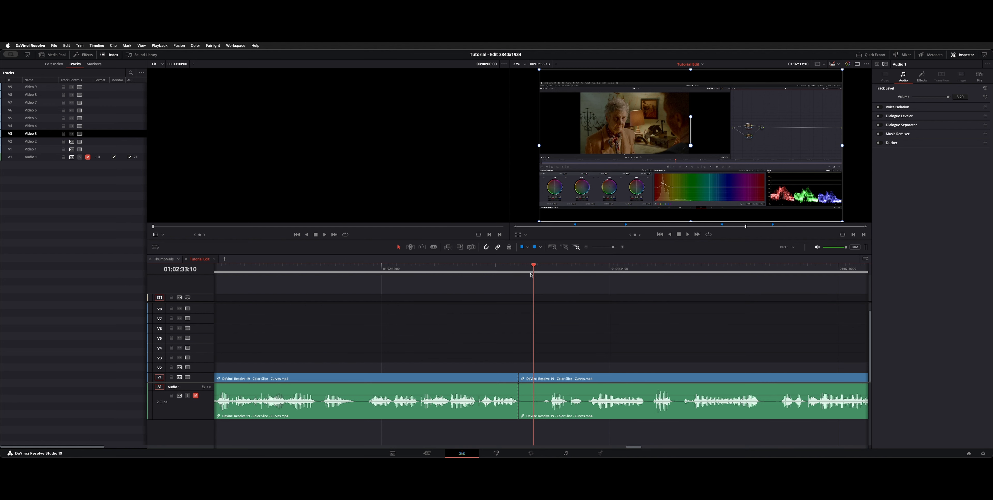
# Ripple-trim the start of the section after the 01:02:33:06 cut to 01:02:33:11.
pyautogui.click(540, 280)
pyautogui.press('Left')
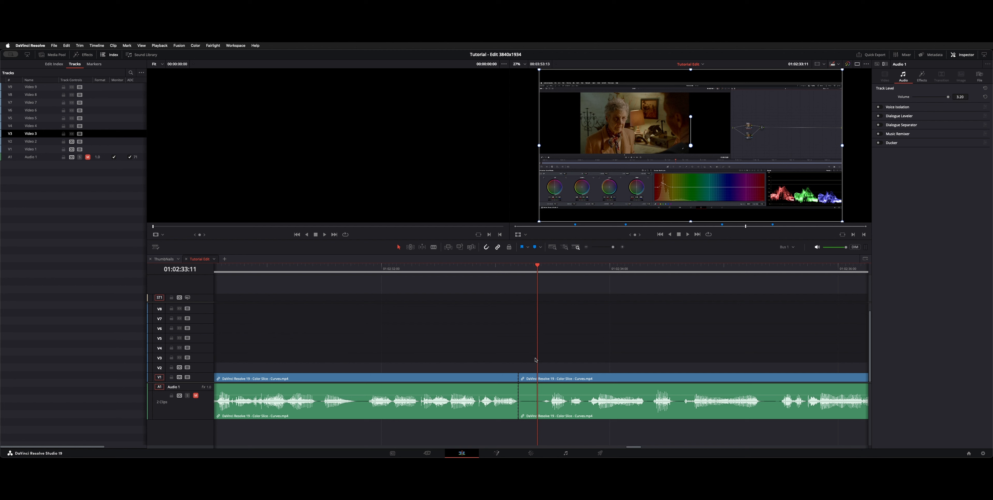
pyautogui.hotkey('shift', '[')
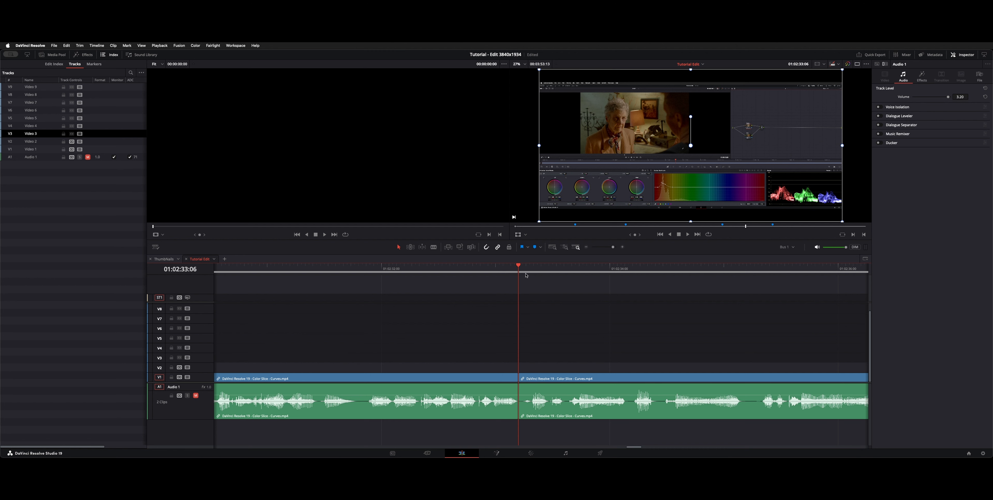
# Split the recording at the pause just after 01:02:40:00 and ripple-trim the start of the section that follows.
pyautogui.moveTo(526, 274); pyautogui.dragTo(627, 274)
pyautogui.hscroll(10, 627, 274)
pyautogui.moveTo(700, 269)
pyautogui.mouseDown()
pyautogui.moveTo(692, 272)
pyautogui.moveTo(723, 277)
pyautogui.moveTo(709, 279)
pyautogui.mouseUp()
pyautogui.press('super+b')
pyautogui.hotkey('shift', '[')
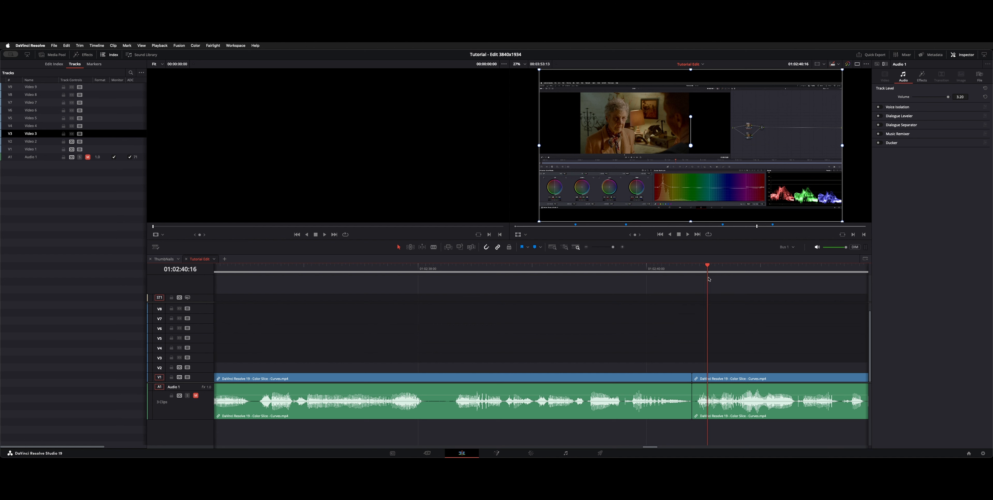
# Show the media pool above the track index and enlarge the index so every track is listed.
pyautogui.hotkey('shift', 'z')
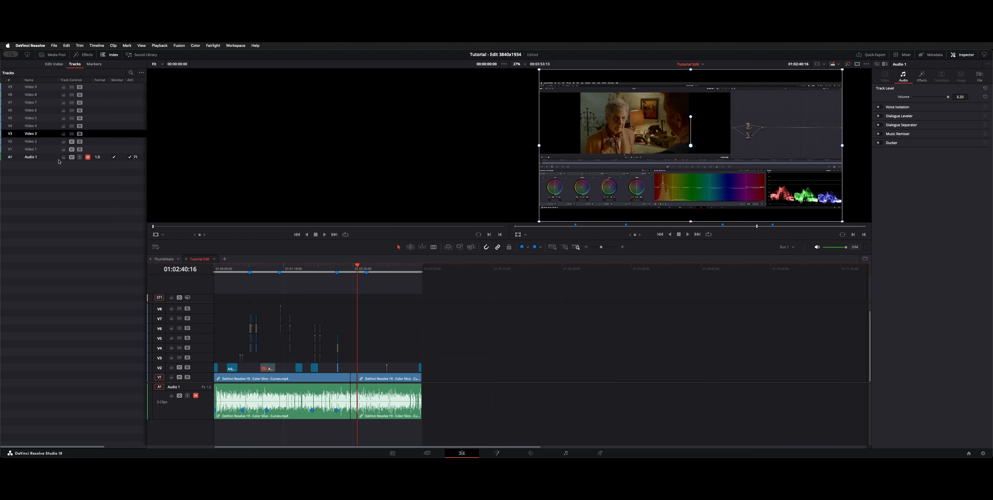
pyautogui.click(52, 54)
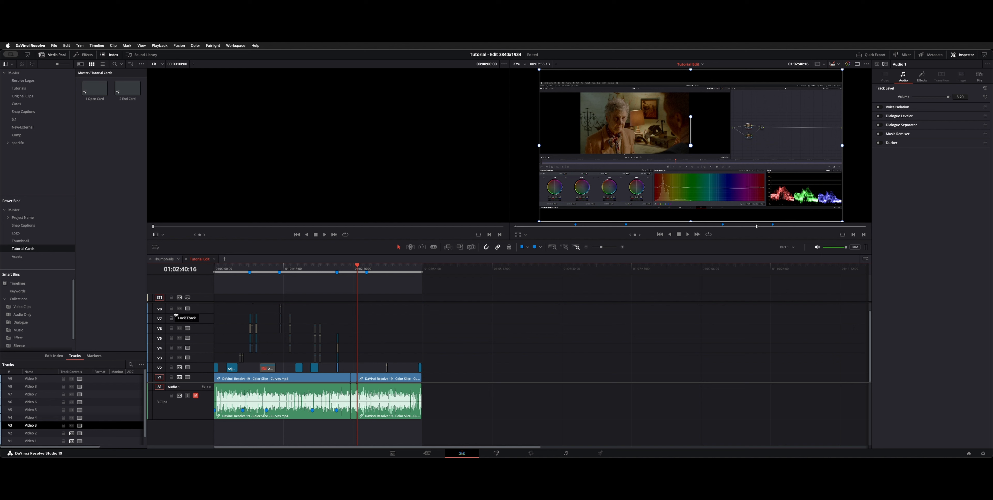
pyautogui.moveTo(108, 351); pyautogui.dragTo(108, 318)
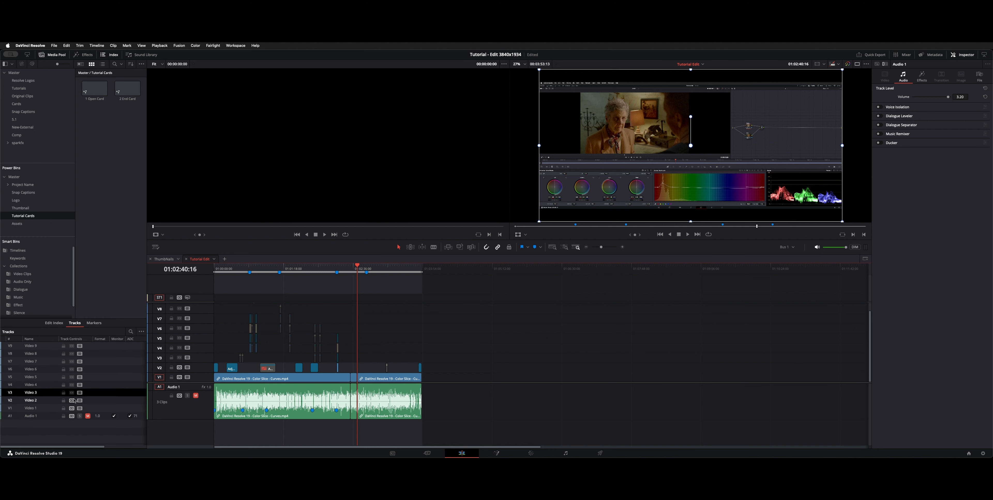
# Switch Video 7 through Video 2 on and back off, and lock only Video 3 and Video 4.
pyautogui.moveTo(72, 361); pyautogui.dragTo(70, 402)
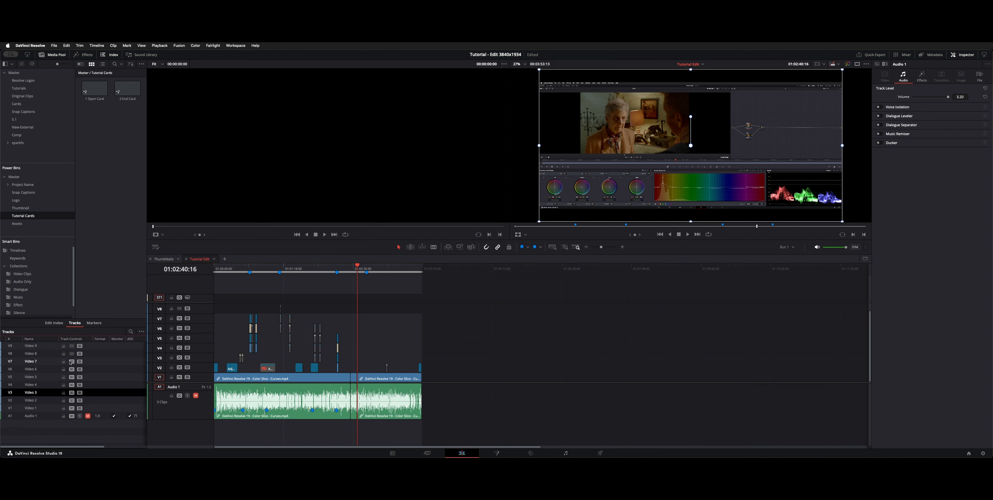
pyautogui.moveTo(64, 362); pyautogui.dragTo(64, 392)
pyautogui.moveTo(75, 362); pyautogui.dragTo(72, 401)
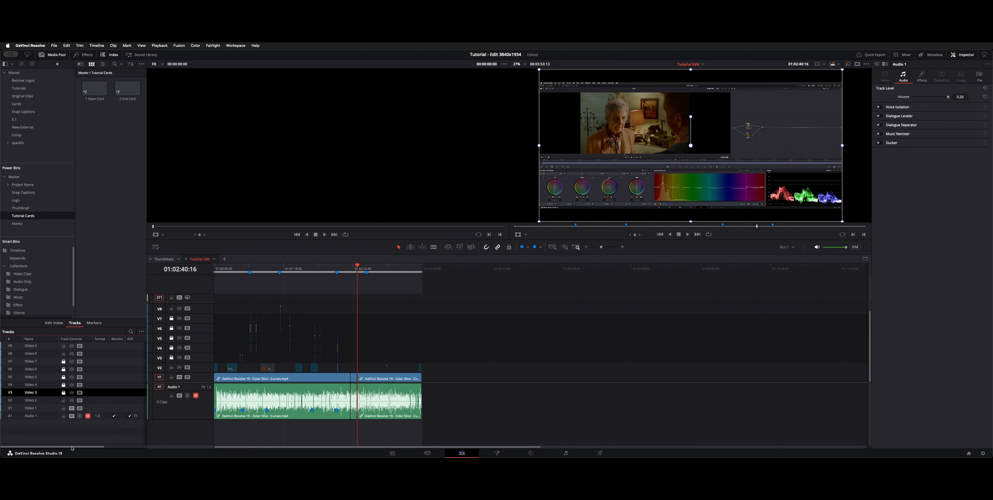
pyautogui.moveTo(64, 362); pyautogui.dragTo(64, 377)
pyautogui.click(529, 363)
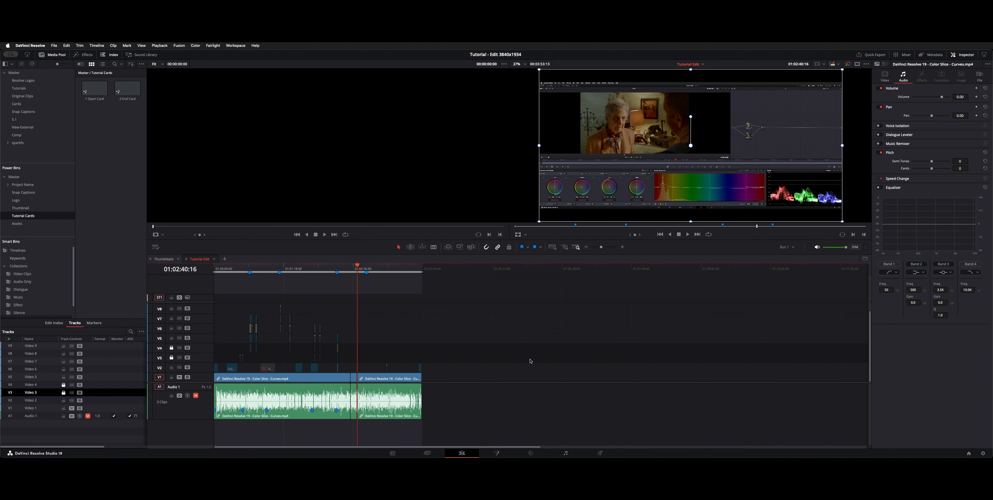